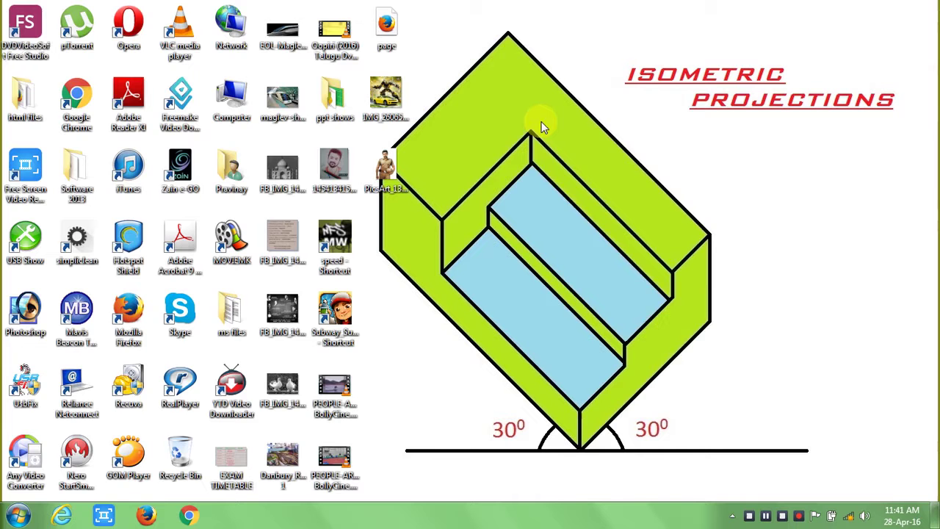
Refresh the Windows desktop and launch Photoshop 7.0 from its desktop icon.
left_click(570, 159)
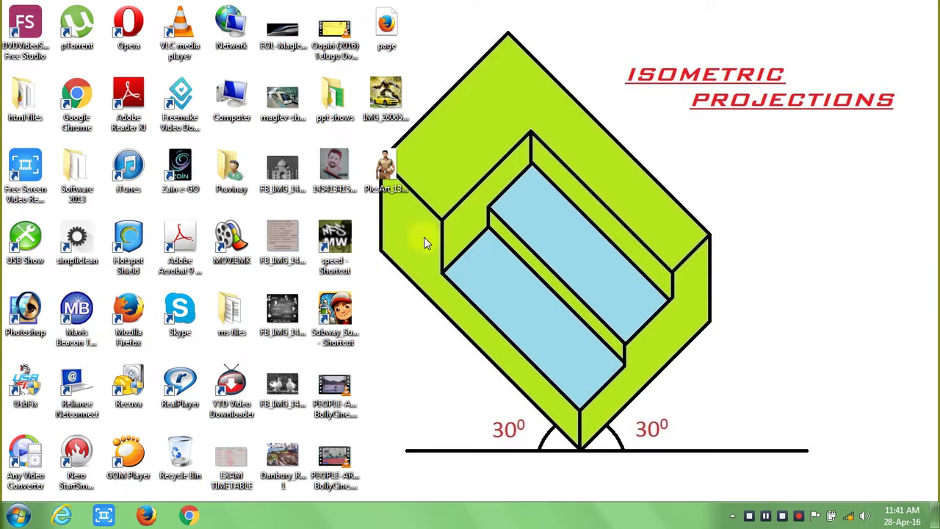
double_click(28, 308)
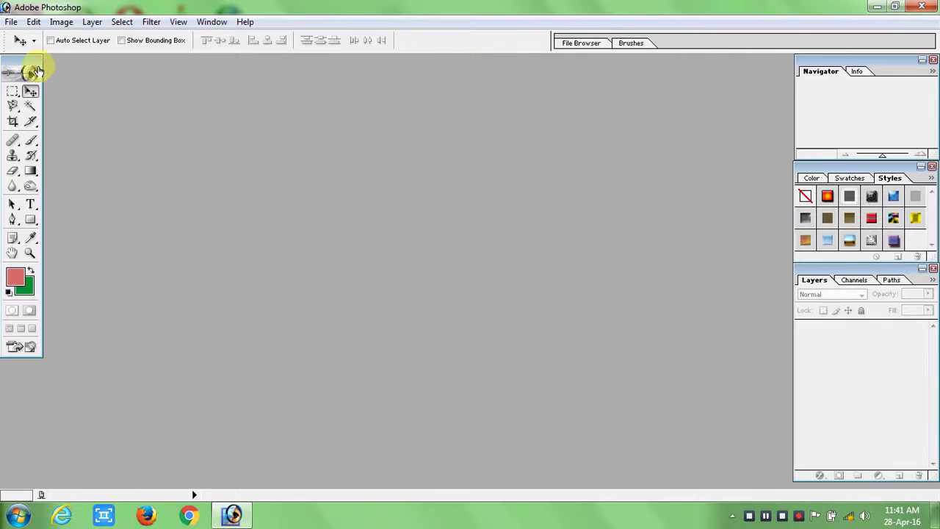
Open PicsArt_1366537459693.jpg and IMG_26065508969140.jpeg from the Desktop and arrange them side by side.
left_click(12, 22)
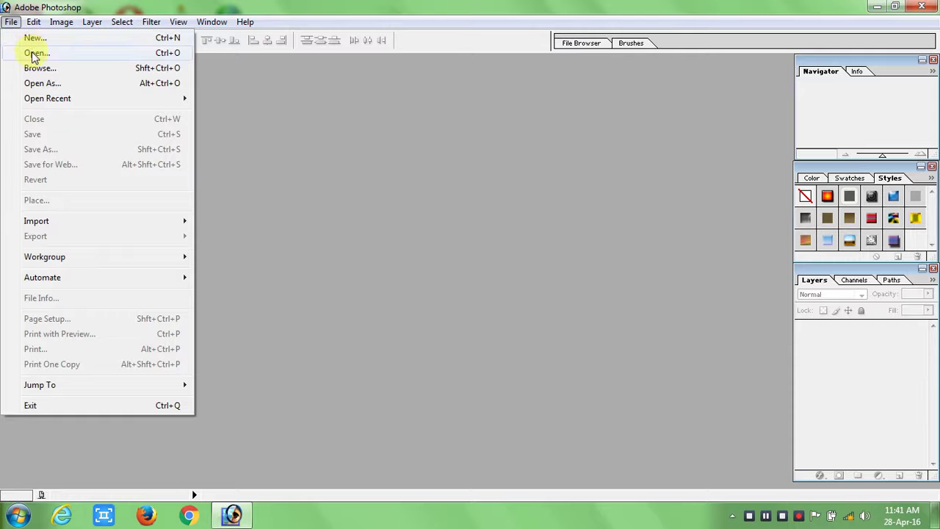
left_click(36, 53)
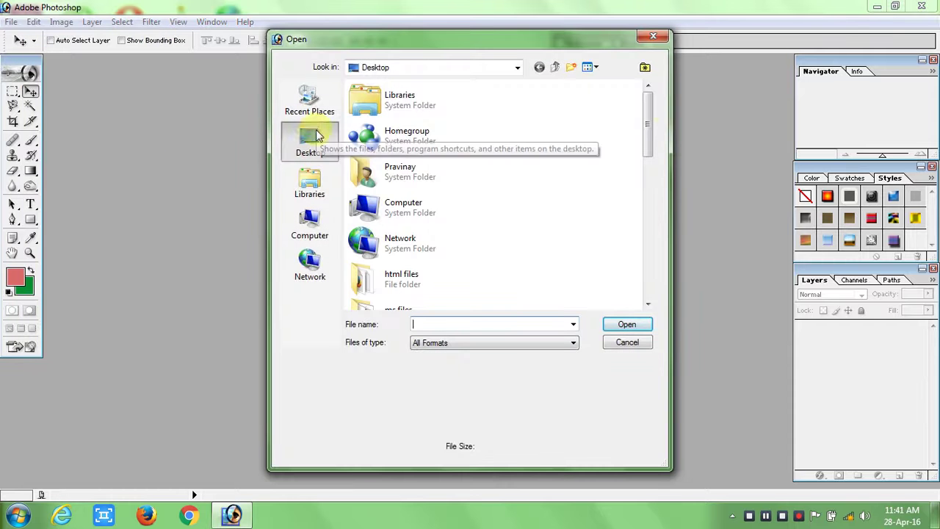
left_click_drag(648, 117, 657, 273)
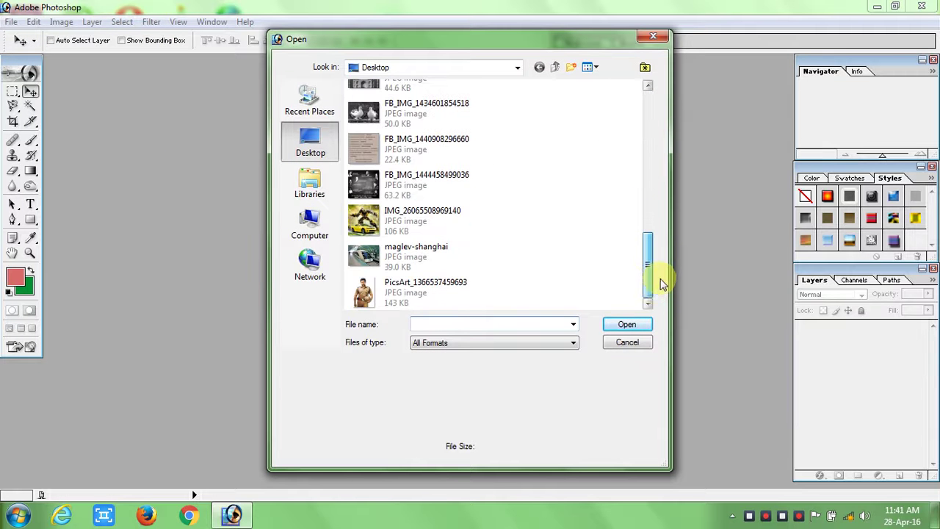
left_click(452, 297)
left_click(412, 213, "ctrl")
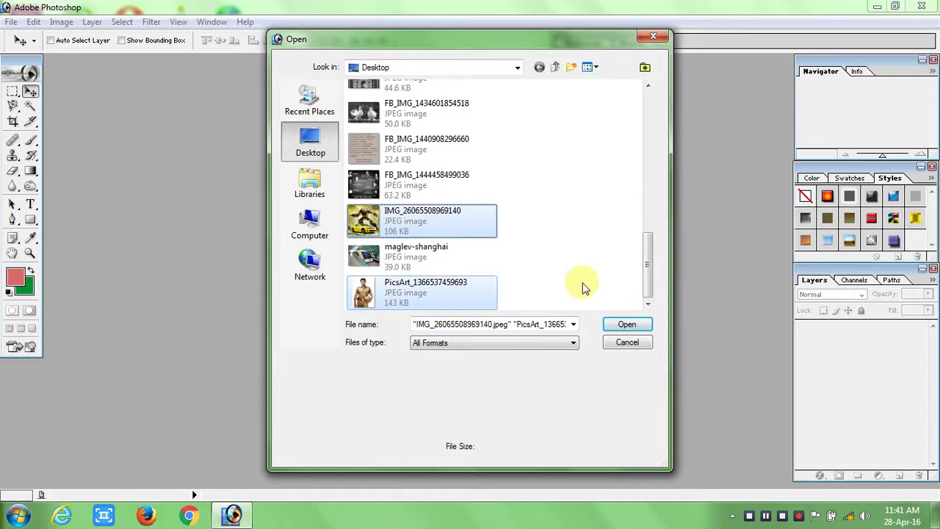
left_click(614, 326)
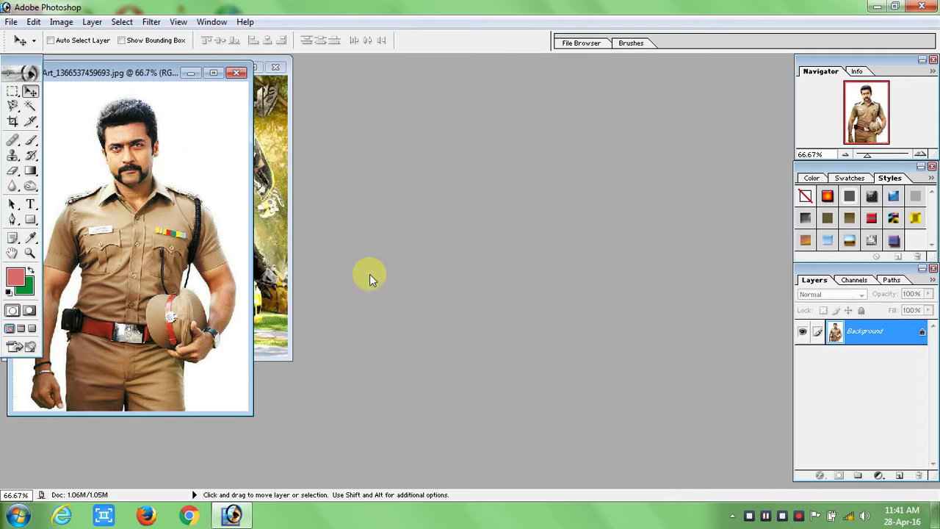
mouse_move(159, 73)
left_mouse_down()
mouse_move(559, 83)
mouse_move(590, 102)
left_mouse_up()
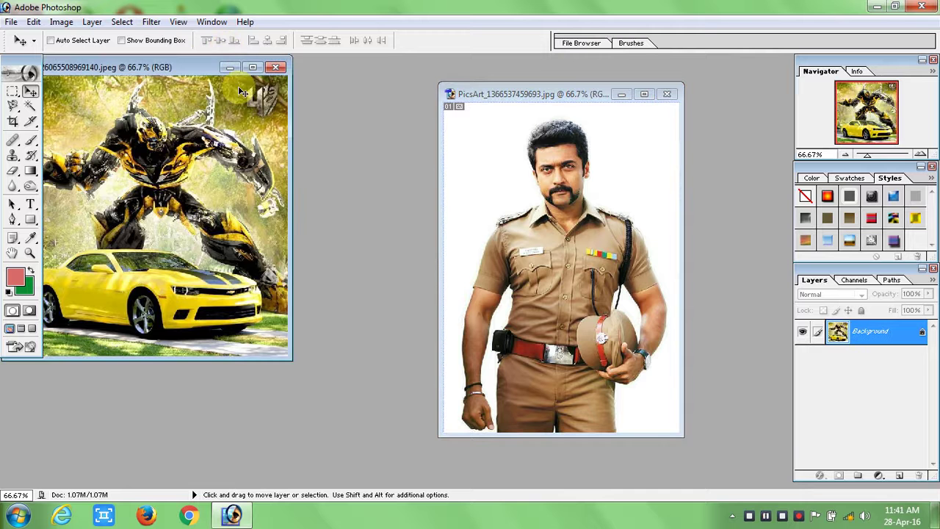
left_click_drag(195, 68, 282, 93)
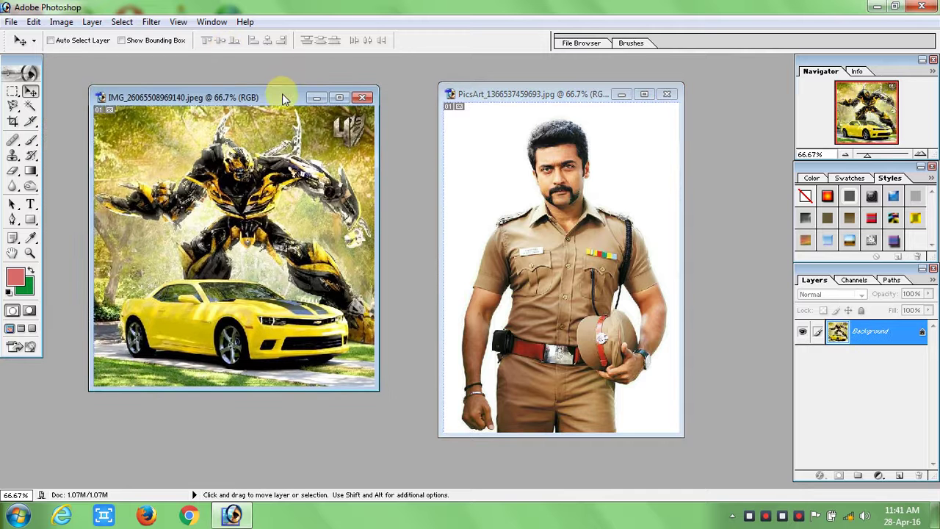
Trace a Magnetic Lasso outline around the officer in the PicsArt photo, closing it near his left hand.
left_click(13, 109)
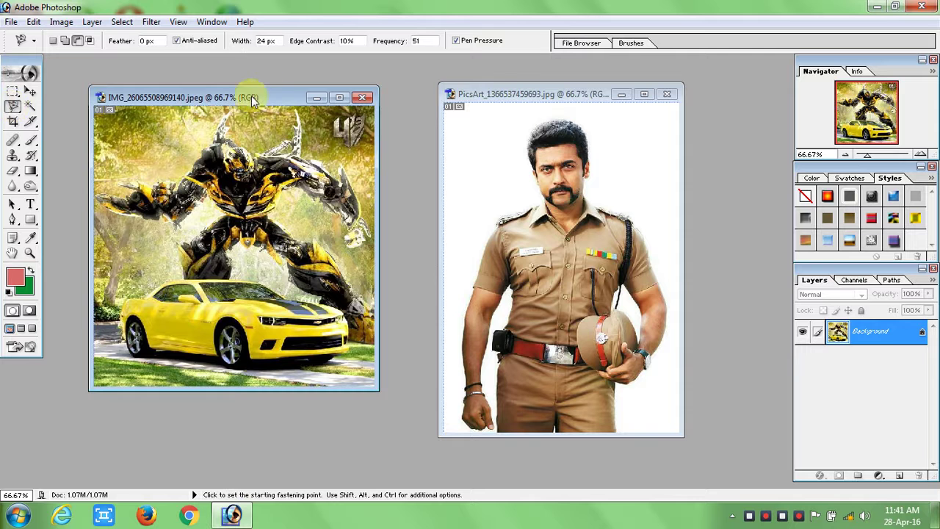
left_click(494, 95)
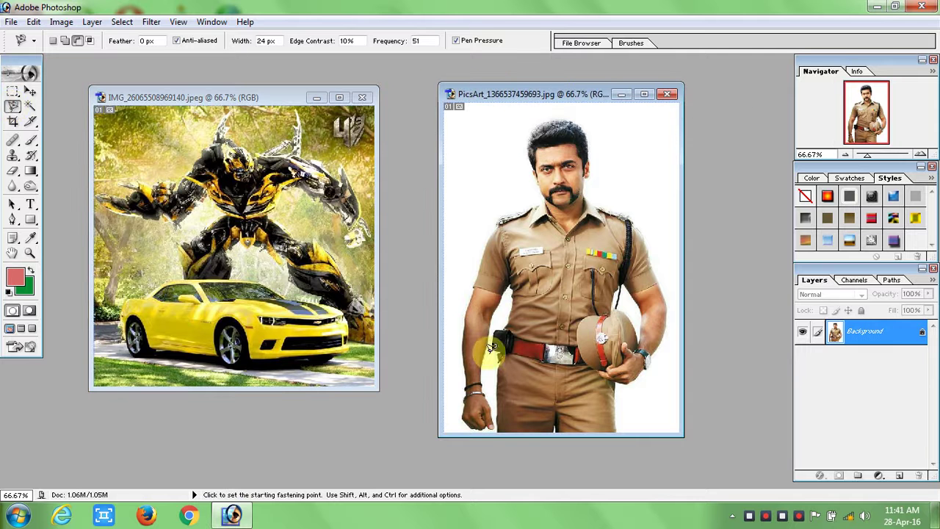
left_click(498, 422)
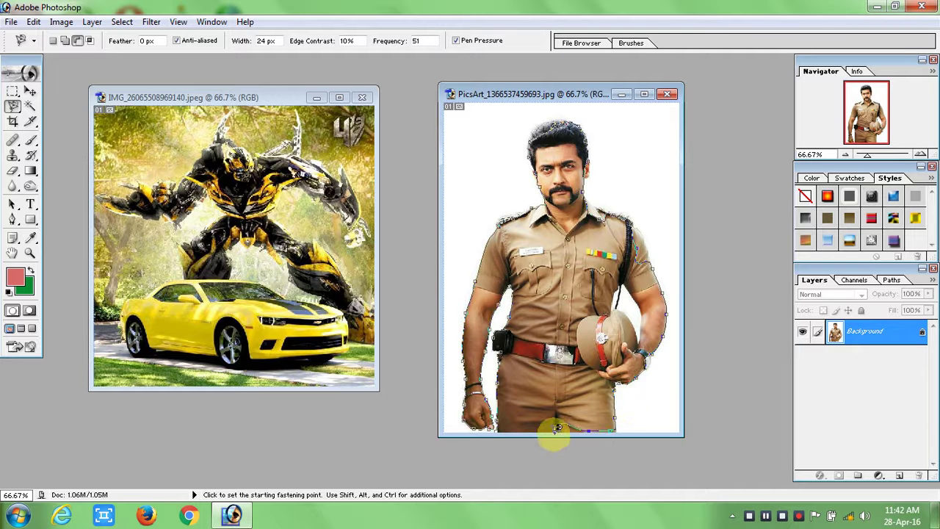
left_click(496, 425)
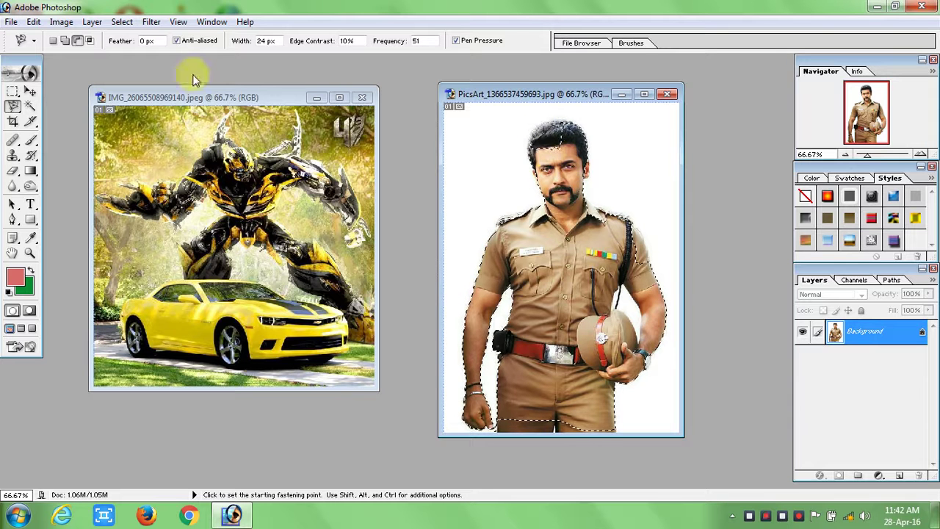
left_click(65, 41)
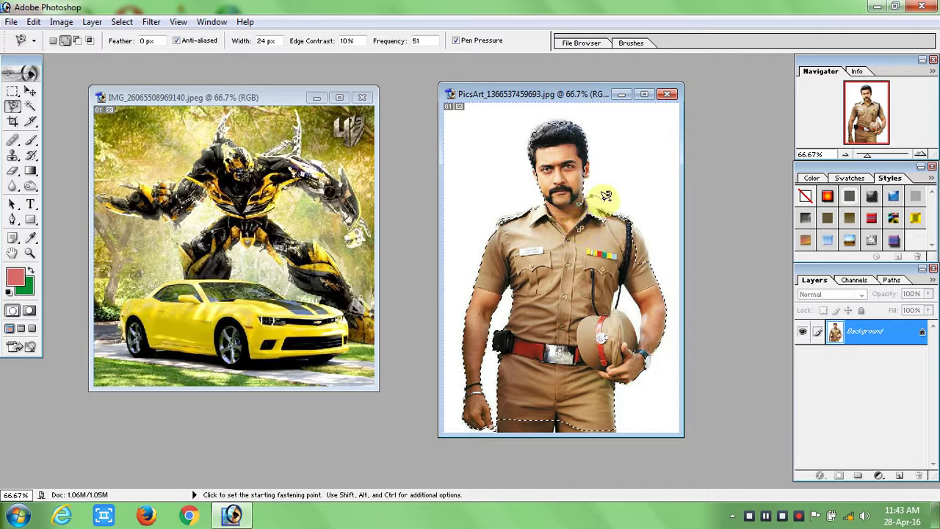
Add the missed area around the officer's neck and right side to the selection.
left_click(592, 197)
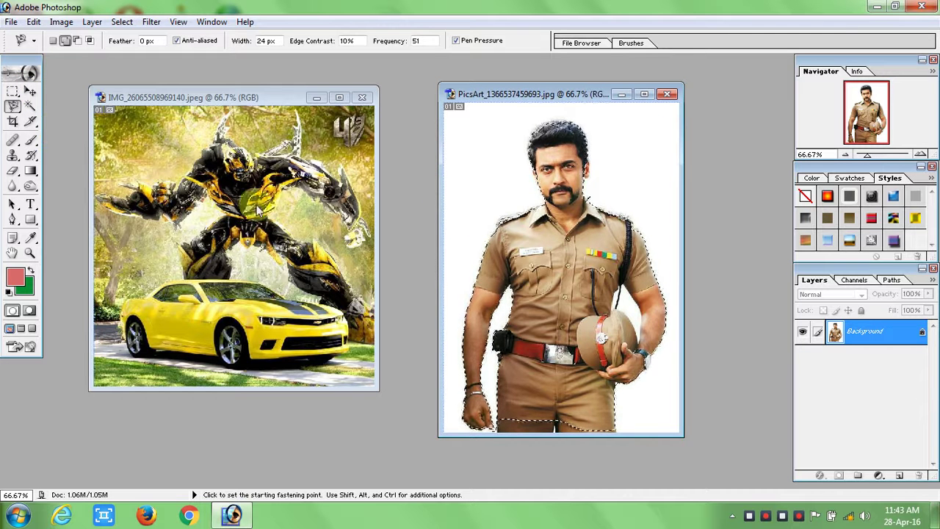
left_click(30, 91)
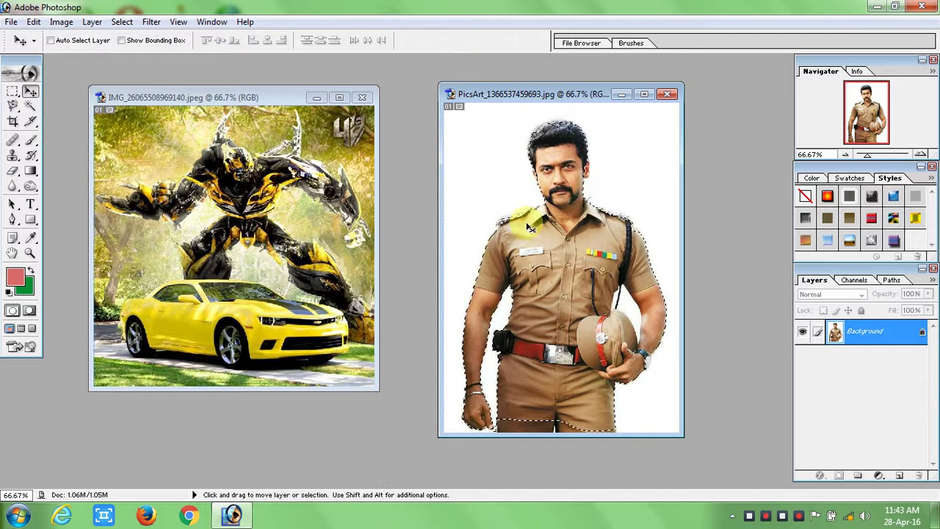
Drag the selected officer onto the Transformers image as Layer 1 and close the PicsArt photo unsaved.
mouse_move(529, 227)
left_mouse_down()
mouse_move(477, 242)
mouse_move(272, 213)
mouse_move(268, 202)
left_mouse_up()
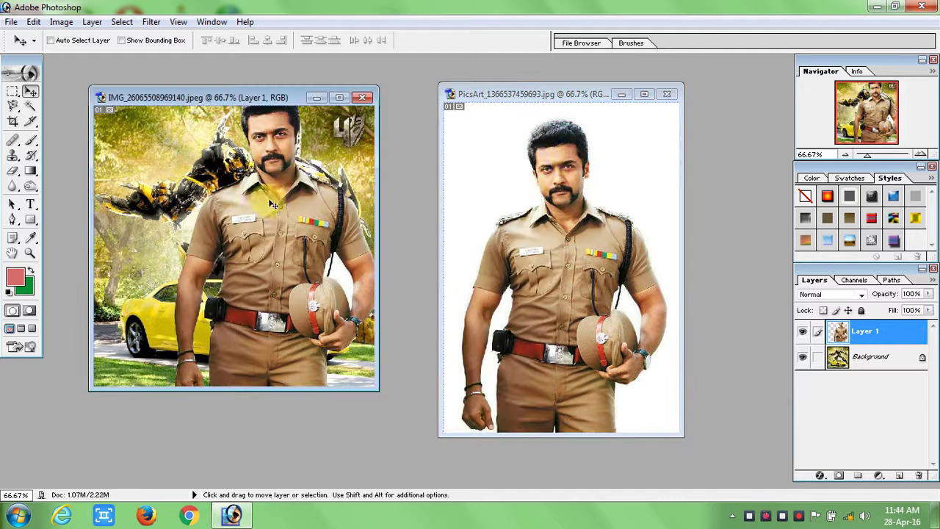
left_click(668, 95)
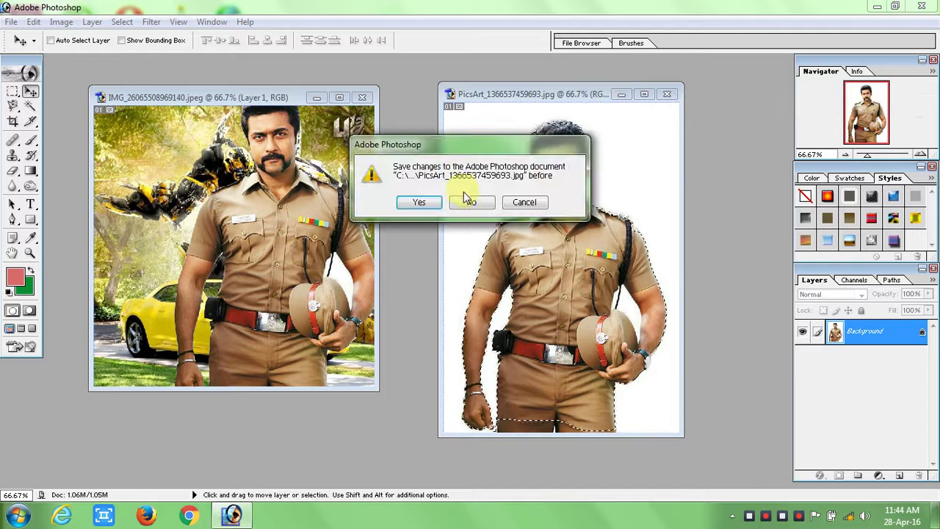
left_click(468, 205)
Maximize the composite window and shift the officer slightly left.
left_click(338, 98)
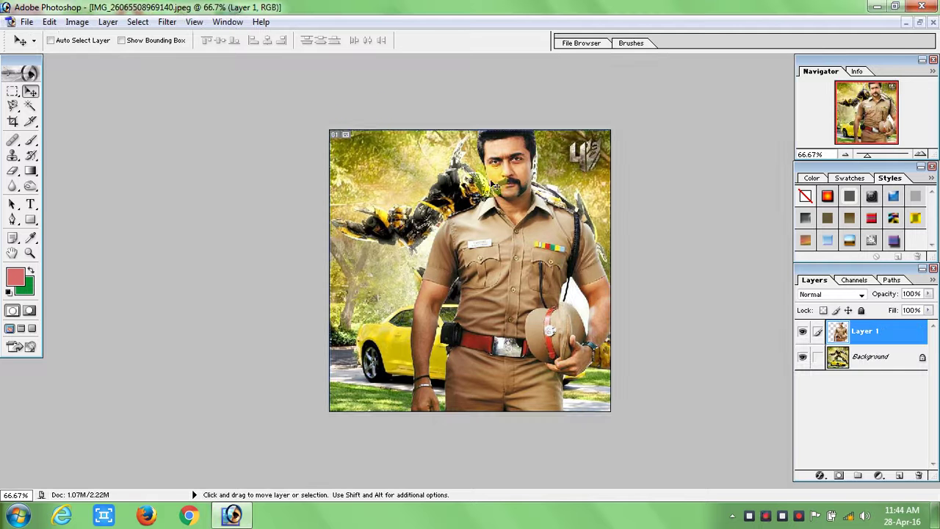
mouse_move(526, 276)
left_mouse_down()
mouse_move(484, 293)
mouse_move(498, 269)
left_mouse_up()
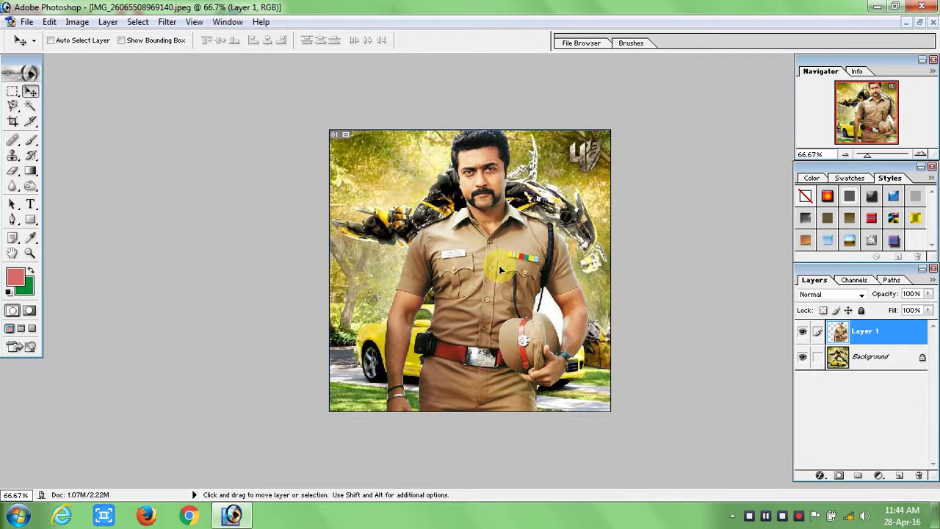
left_click(49, 23)
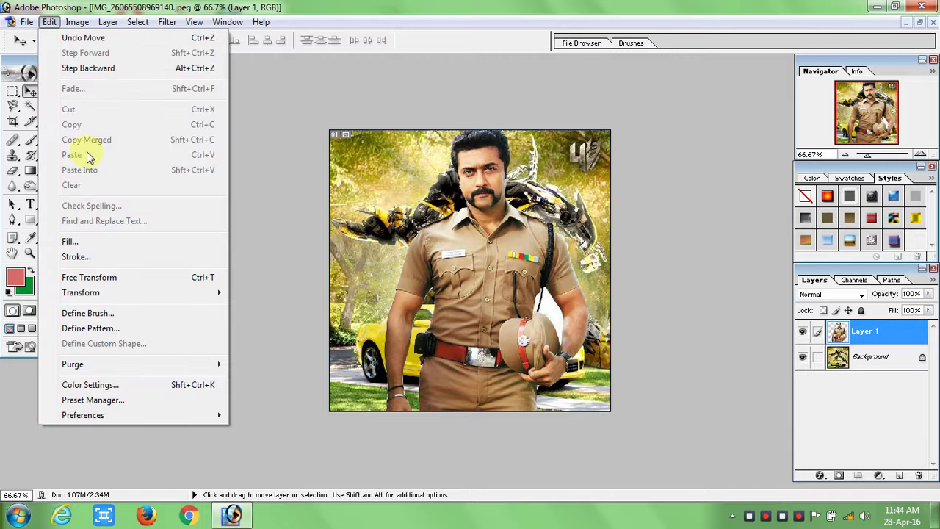
Free-transform the officer to 64% width and 67.3% height, placed lower right before the yellow car.
left_click(101, 283)
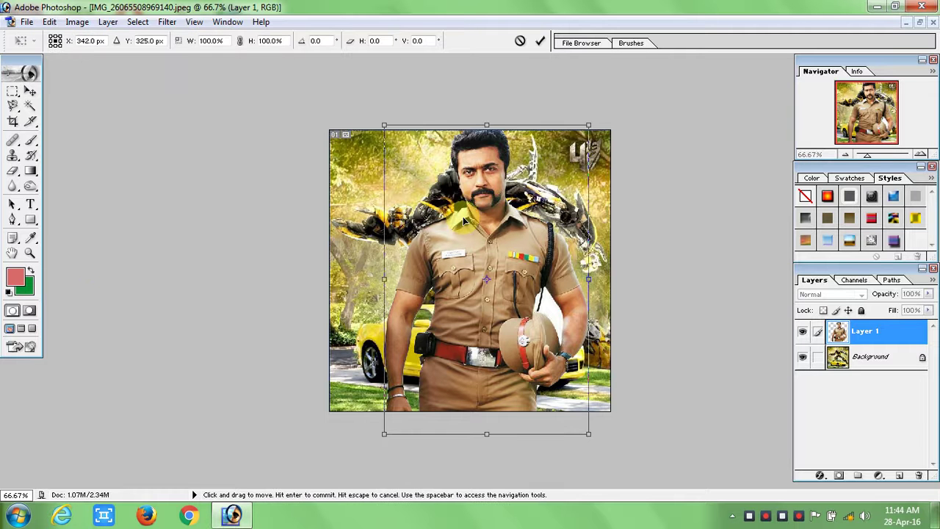
left_click_drag(381, 125, 439, 207)
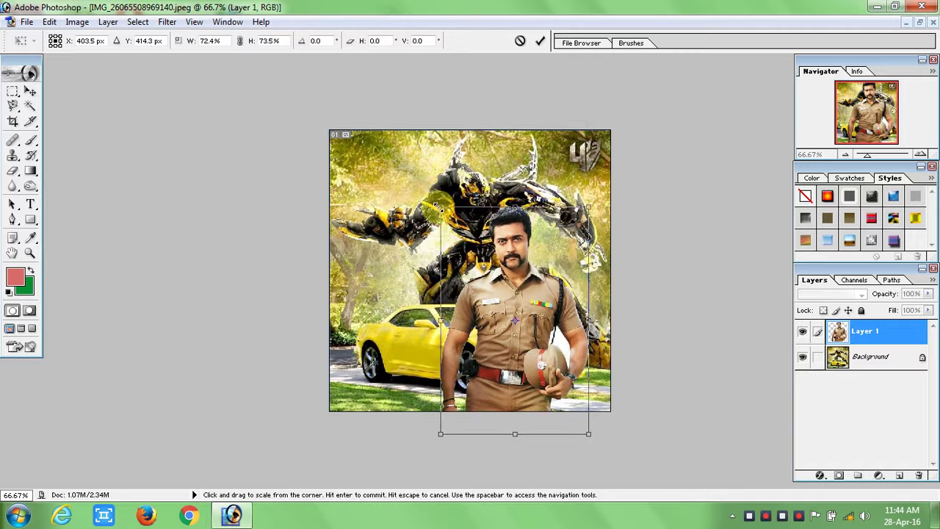
mouse_move(504, 282)
left_mouse_down()
mouse_move(470, 256)
mouse_move(468, 266)
left_mouse_up()
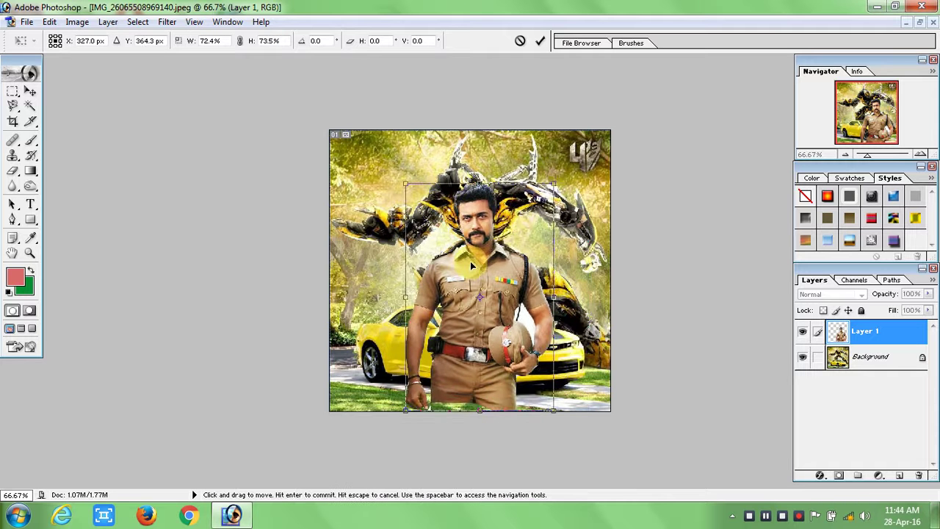
left_click_drag(405, 184, 431, 200)
left_click_drag(506, 268, 530, 300)
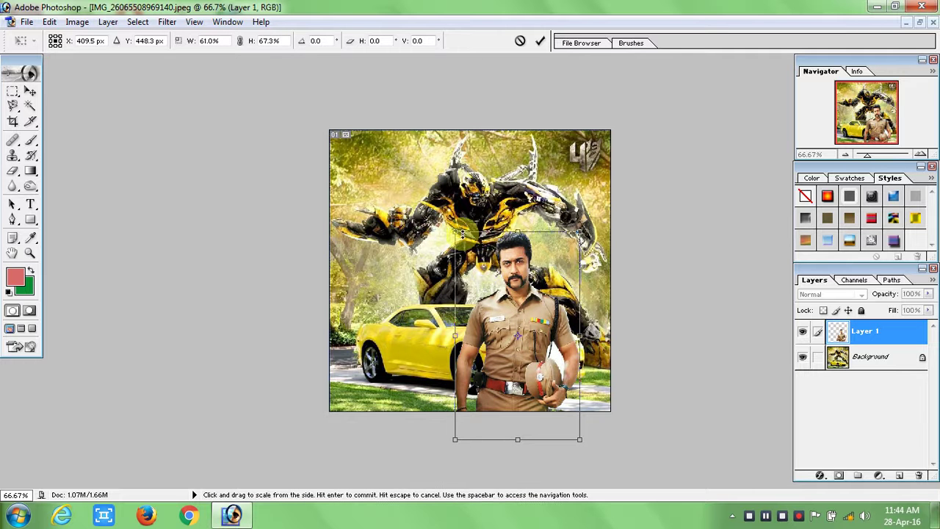
left_click_drag(455, 337, 448, 335)
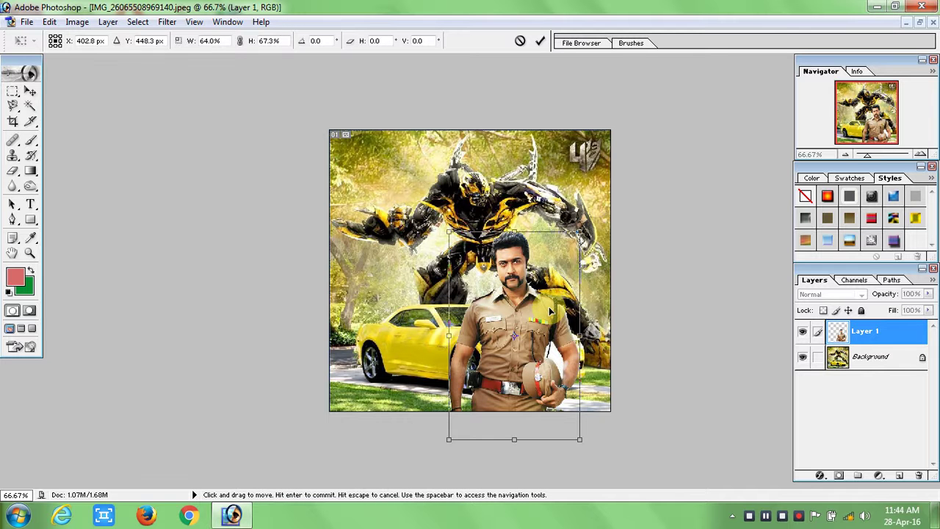
left_click(540, 42)
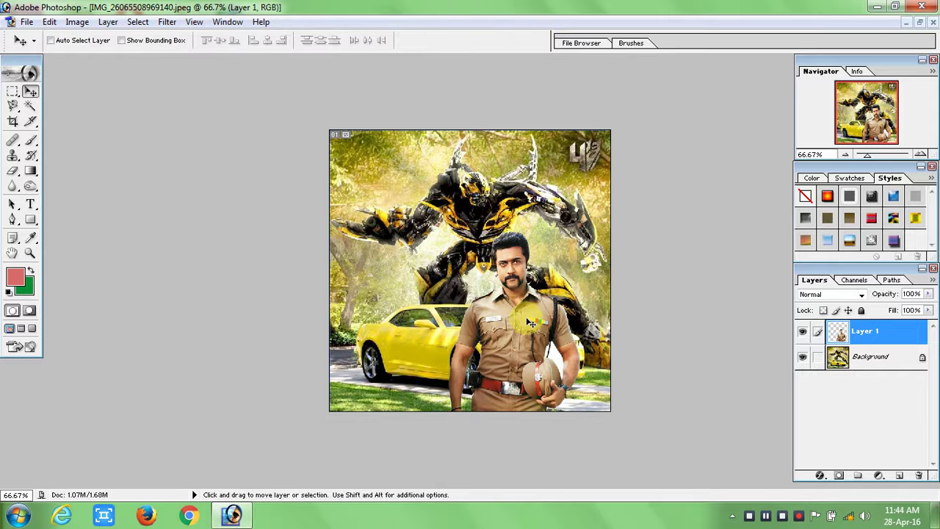
Select Layer 1 and nudge the officer slightly so he stands just in front of the yellow car.
left_click_drag(524, 318, 515, 313)
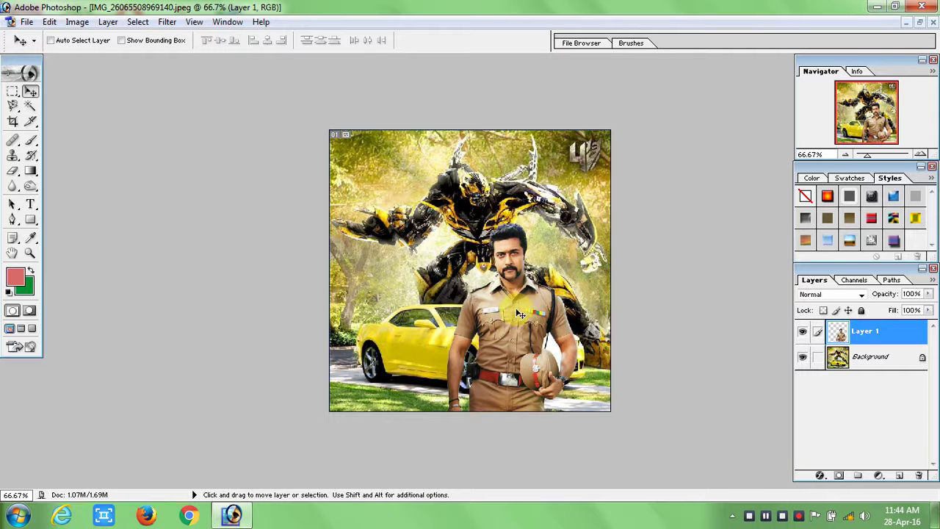
right_click(517, 309)
left_click(529, 318)
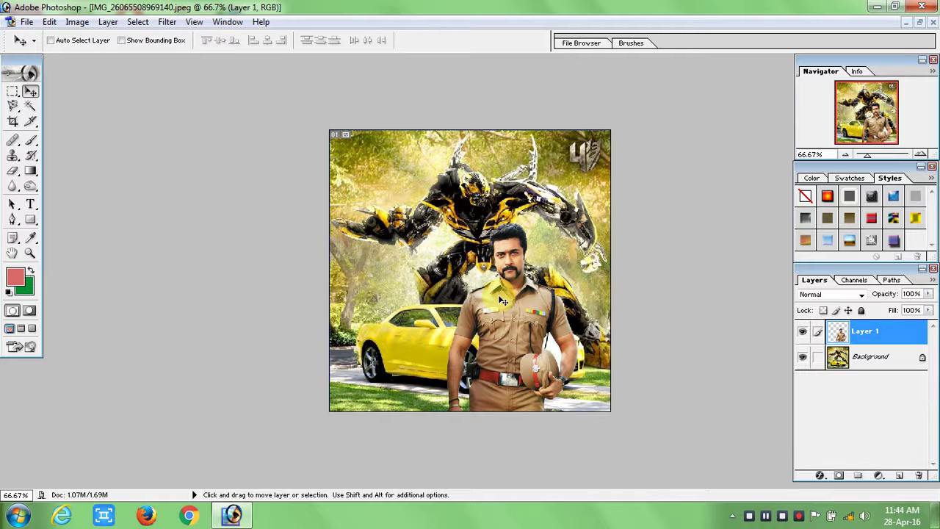
left_click(12, 106)
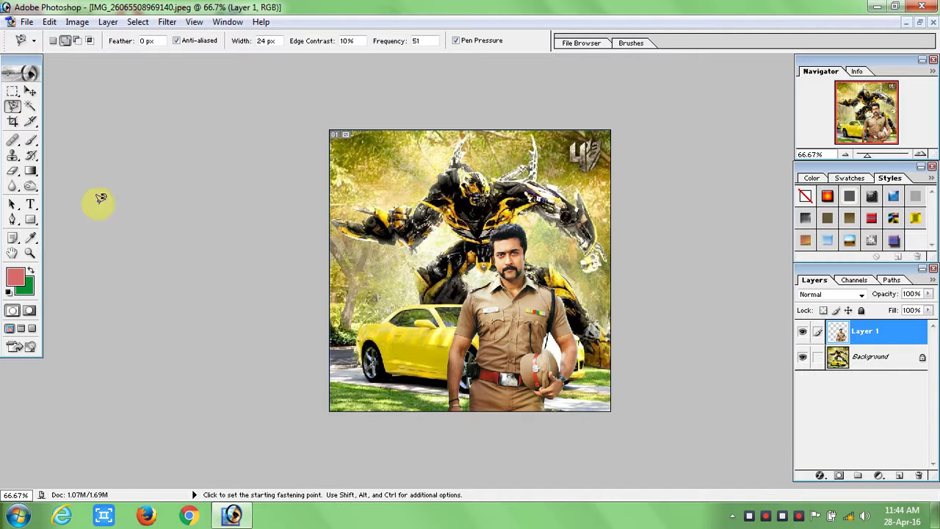
left_click(32, 92)
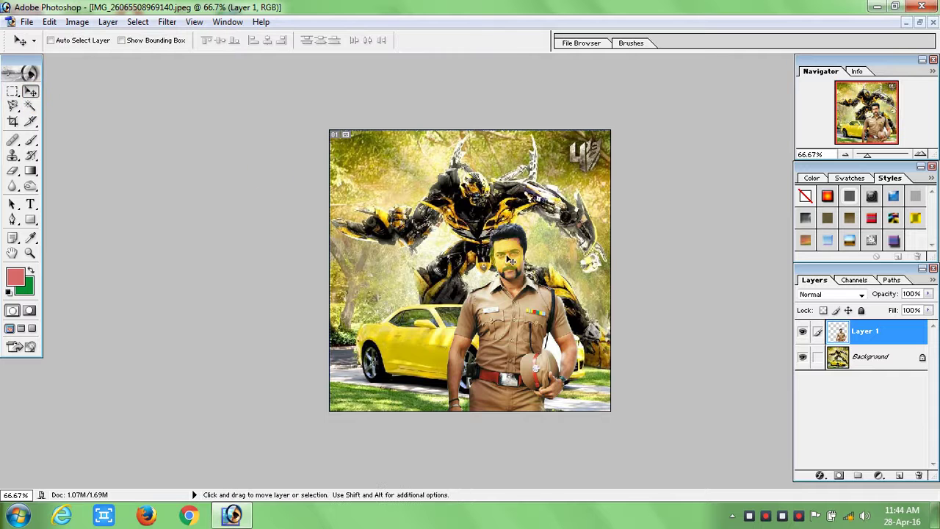
mouse_move(522, 306)
left_mouse_down()
mouse_move(514, 300)
mouse_move(522, 303)
left_mouse_up()
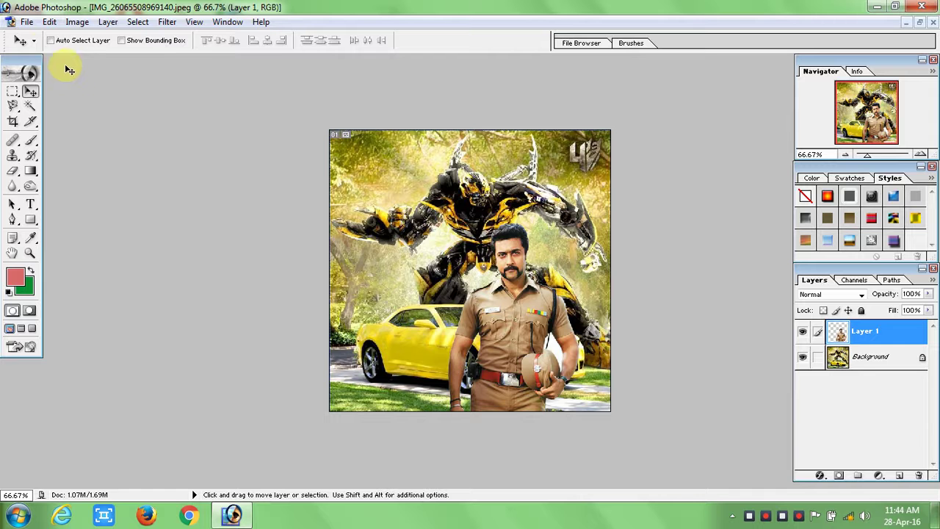
left_click(26, 22)
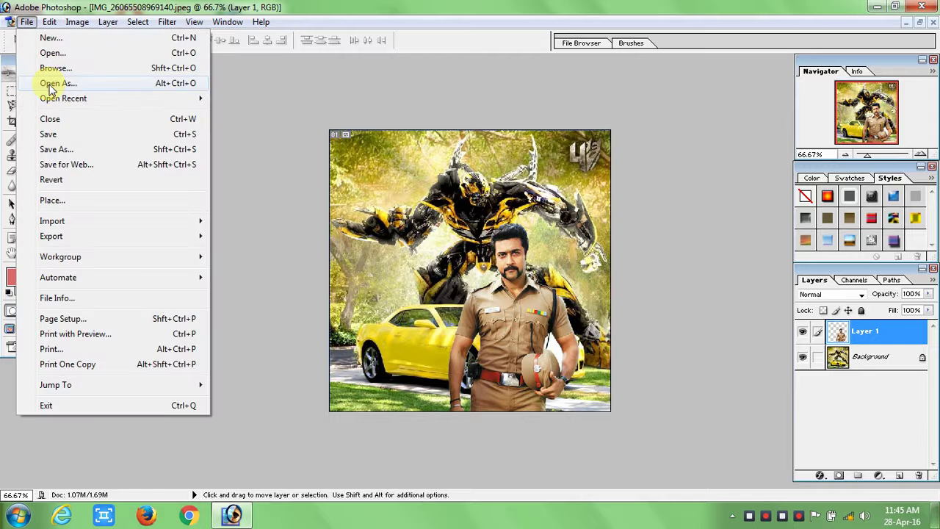
Save the composite as IMG_26065508969140.jpg in JPEG format, then quit Photoshop without saving layers.
left_click(66, 150)
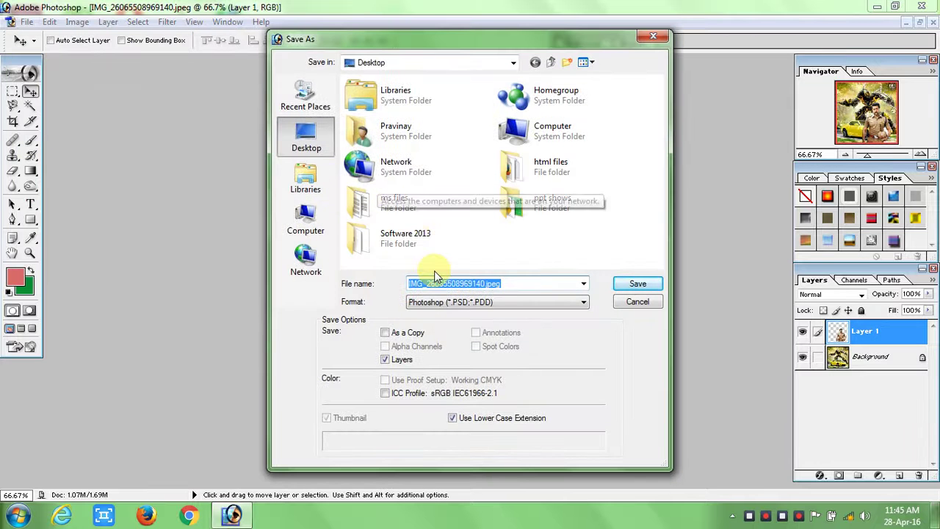
left_click(585, 302)
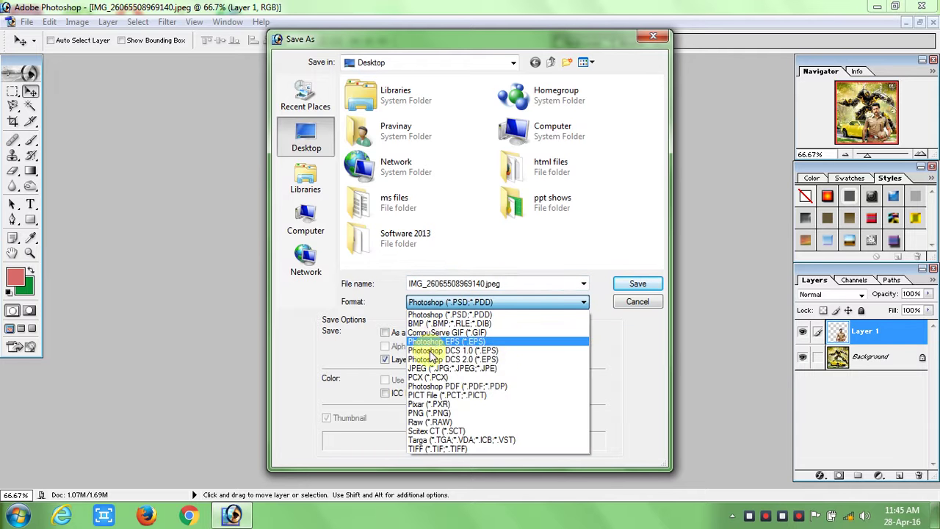
left_click(438, 369)
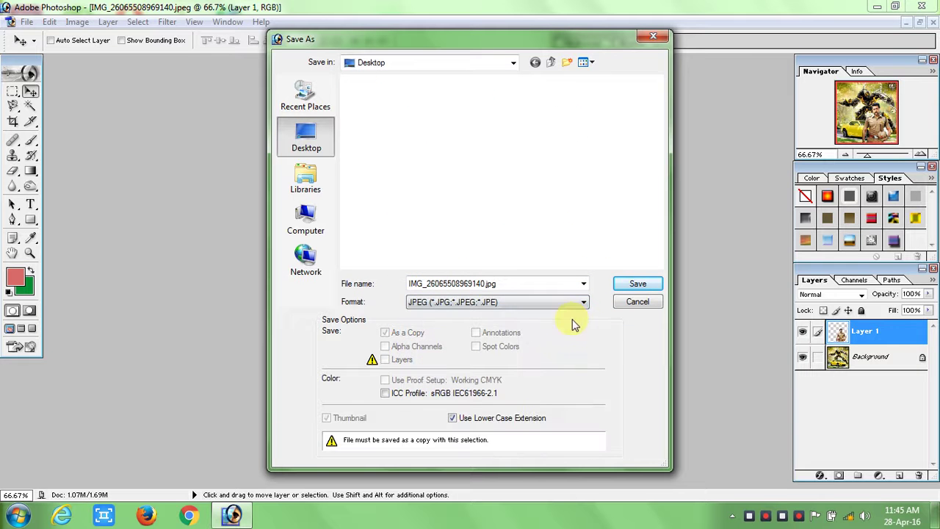
left_click(636, 284)
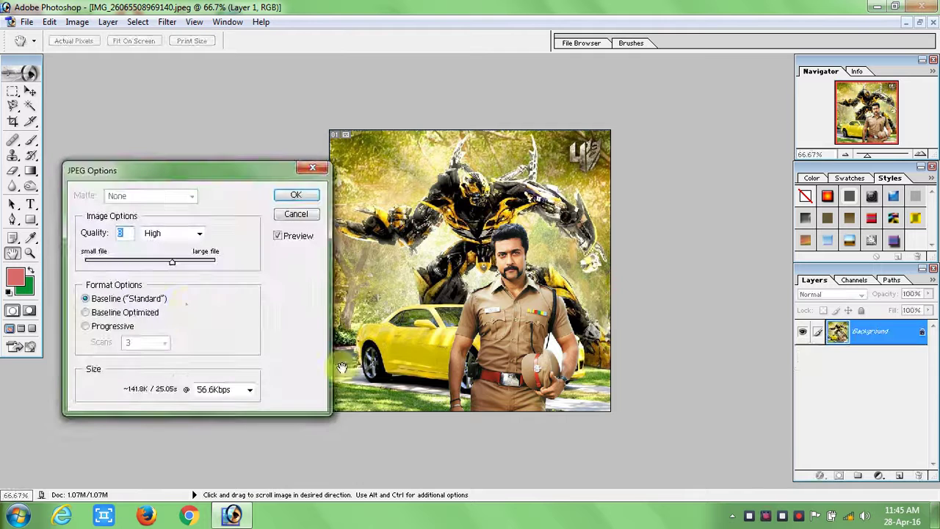
left_click(297, 194)
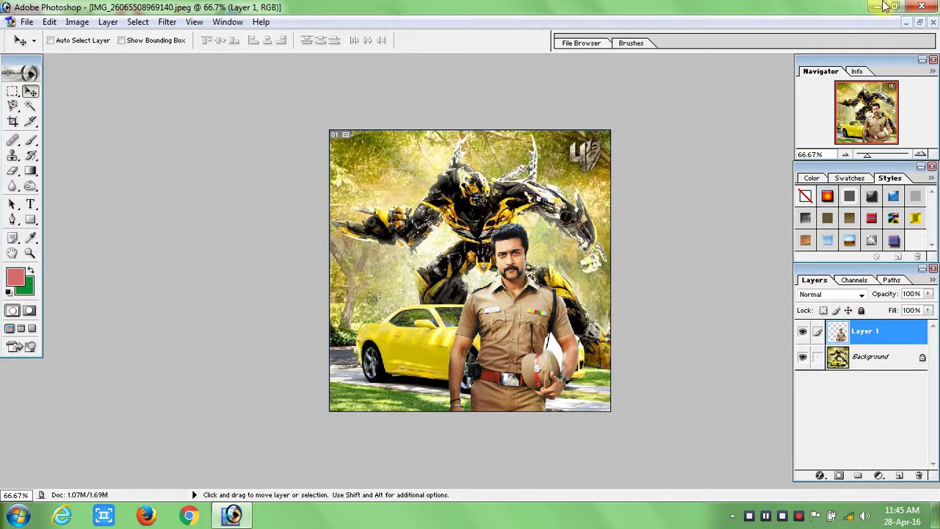
left_click(923, 6)
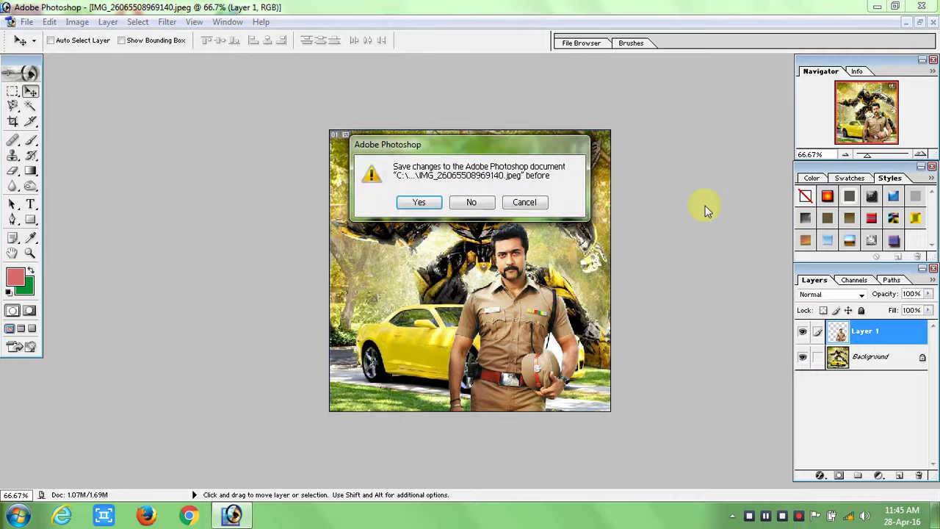
left_click(471, 203)
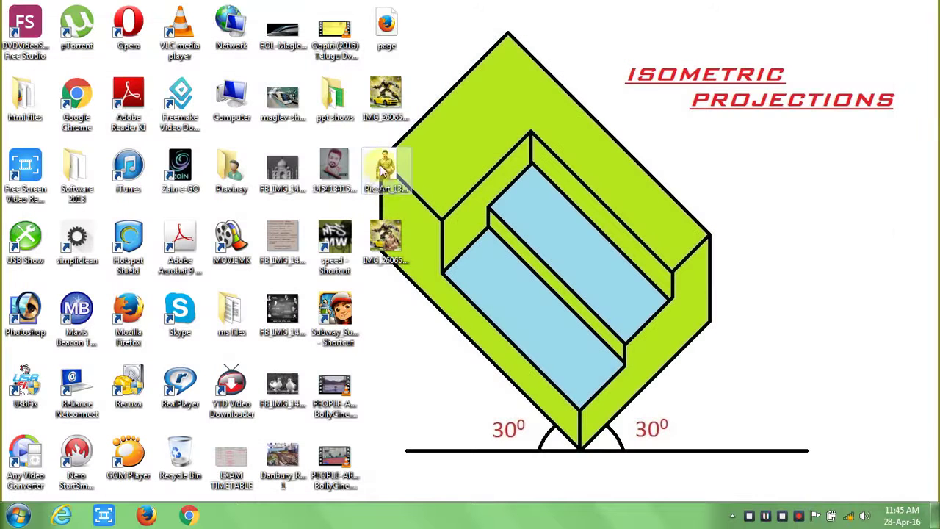
double_click(387, 231)
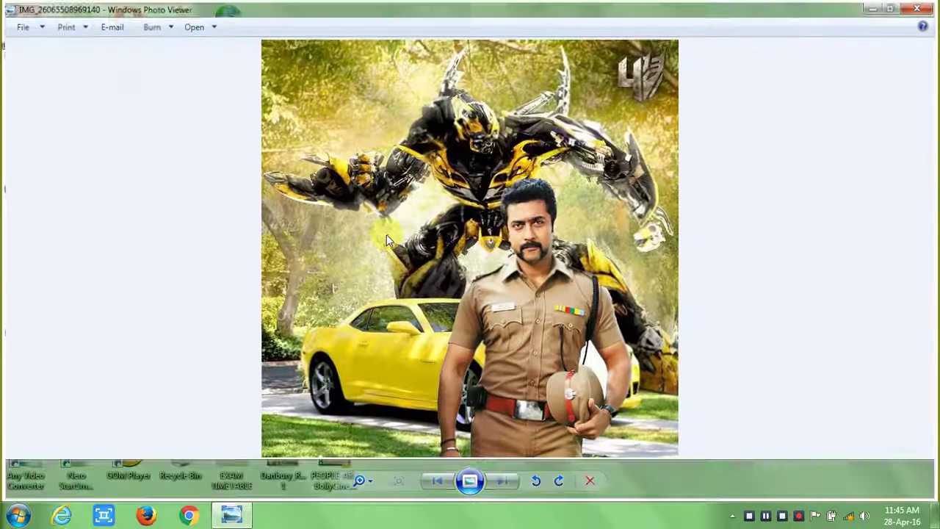
left_click(921, 6)
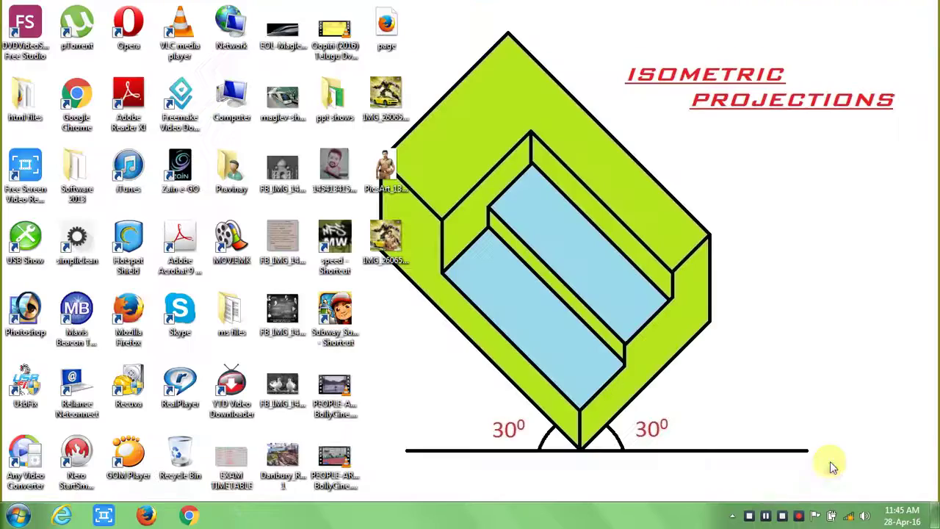